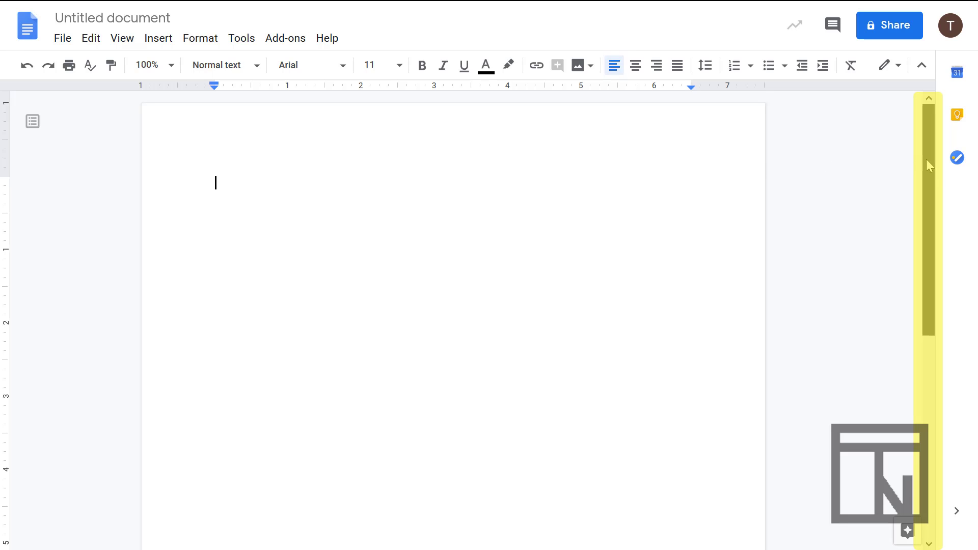
{"action": "left_click_drag", "start_coordinate": [926, 159], "coordinate": [923, 77]}
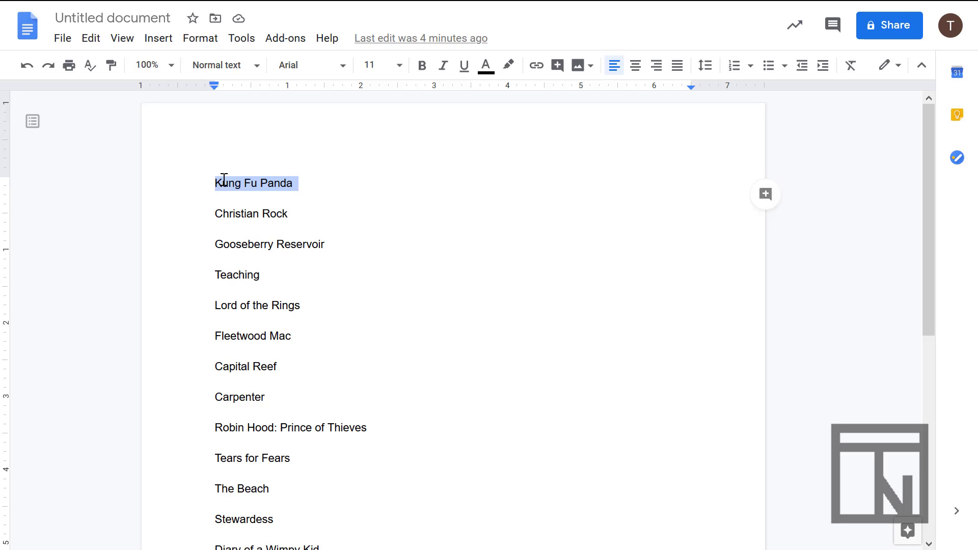
Select the whole "Kung Fu Panda" line at the start of the document
{"action": "left_click", "coordinate": [213, 182]}
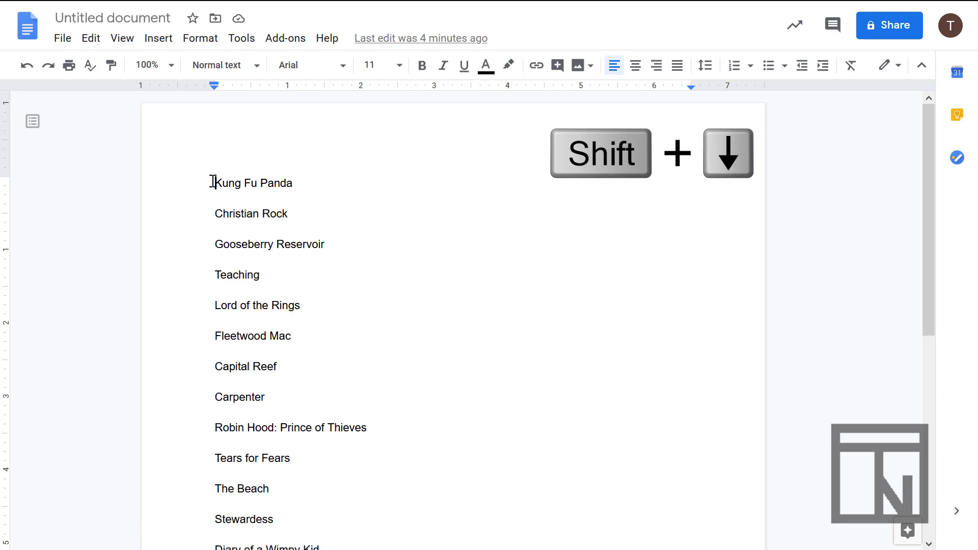
{"action": "key", "text": "shift+Down"}
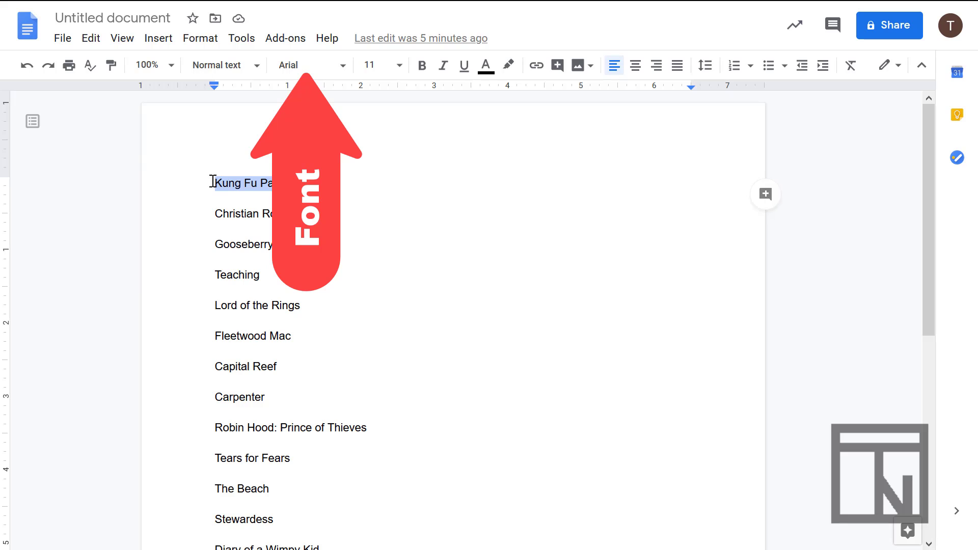
Examine the fonts available for the selected line, including the extended catalogue of additional fonts, without choosing one
{"action": "left_click", "coordinate": [344, 66]}
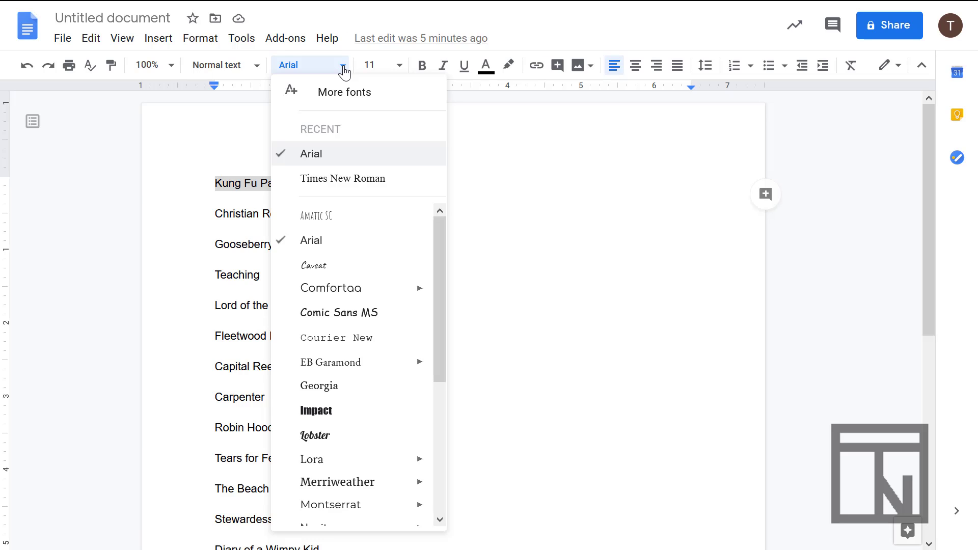
{"action": "scroll", "coordinate": [310, 280], "scroll_direction": "down", "scroll_amount": 5}
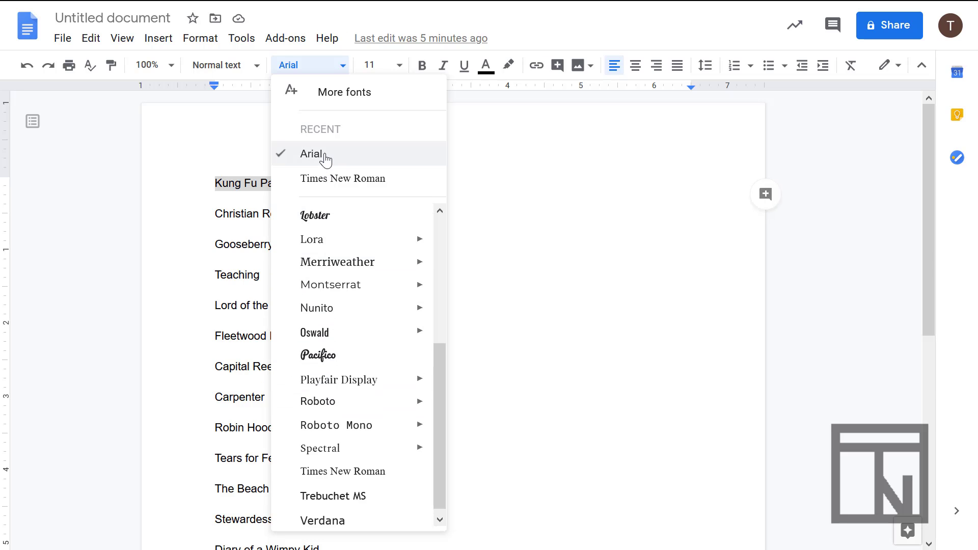
{"action": "left_click", "coordinate": [326, 94]}
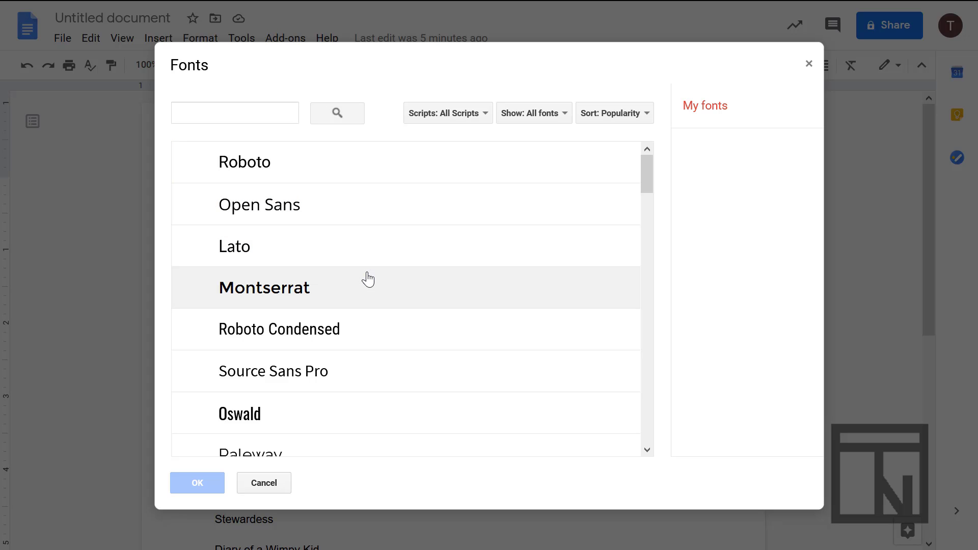
{"action": "scroll", "coordinate": [367, 277], "scroll_direction": "down", "scroll_amount": 5}
{"action": "scroll", "coordinate": [367, 279], "scroll_direction": "down", "scroll_amount": 20}
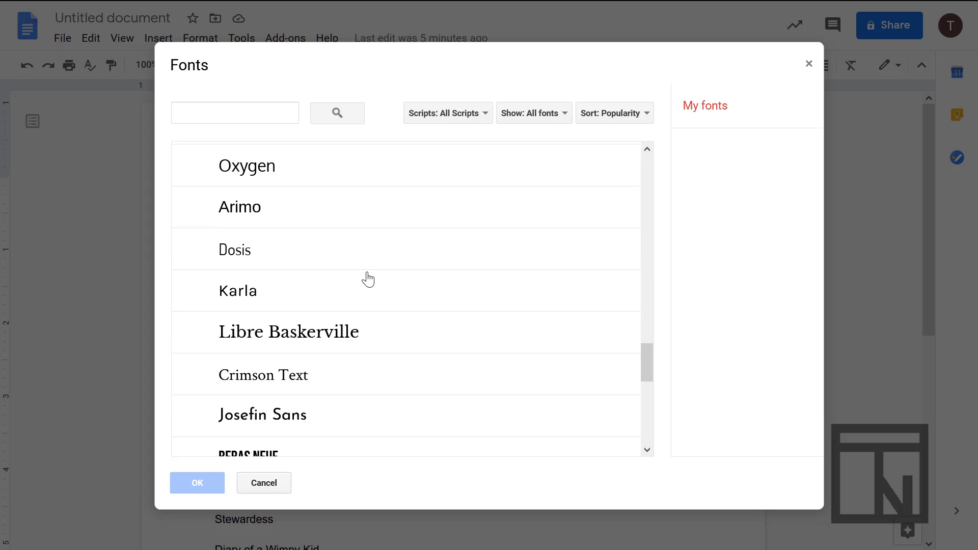
{"action": "scroll", "coordinate": [367, 279], "scroll_direction": "down", "scroll_amount": 20}
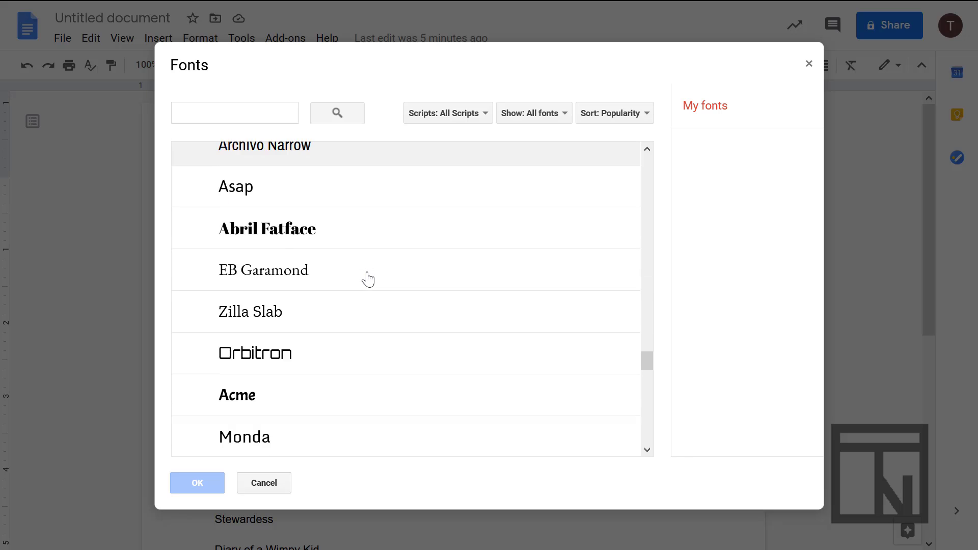
{"action": "scroll", "coordinate": [367, 279], "scroll_direction": "down", "scroll_amount": 20}
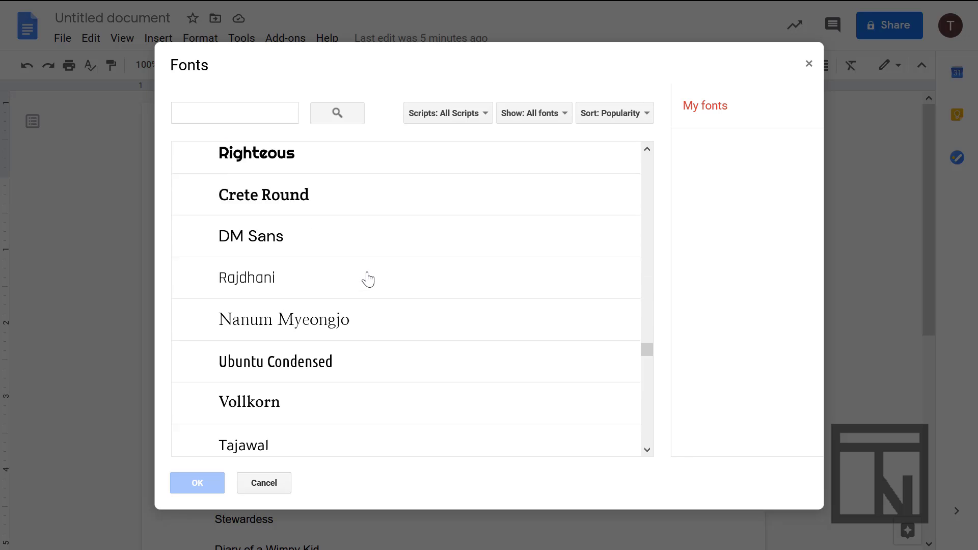
{"action": "scroll", "coordinate": [367, 279], "scroll_direction": "down", "scroll_amount": 20}
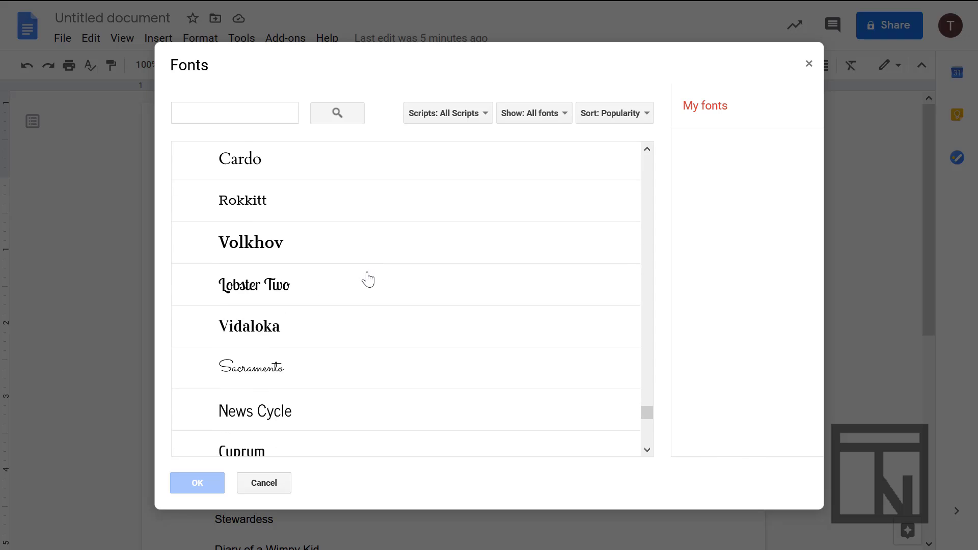
{"action": "scroll", "coordinate": [367, 279], "scroll_direction": "down", "scroll_amount": 10}
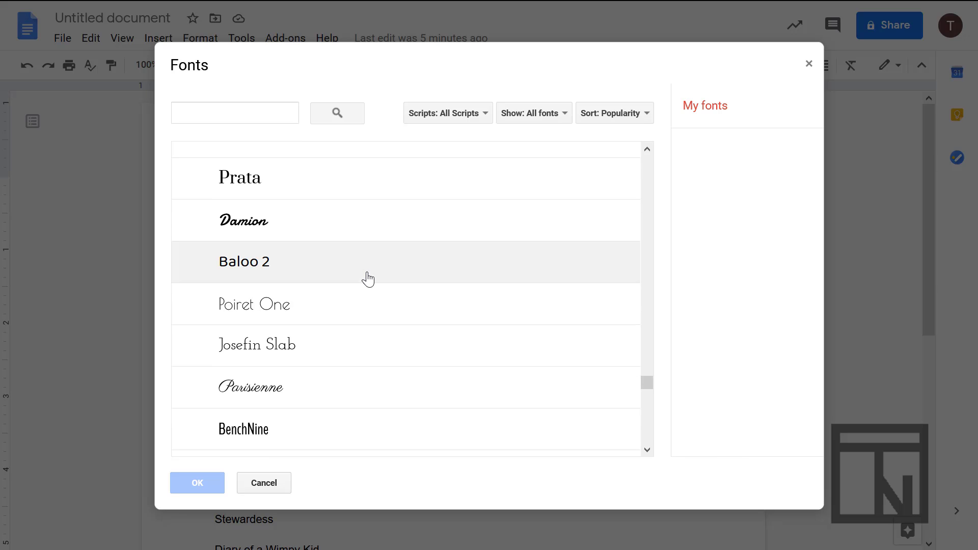
{"action": "scroll", "coordinate": [367, 280], "scroll_direction": "up", "scroll_amount": 20}
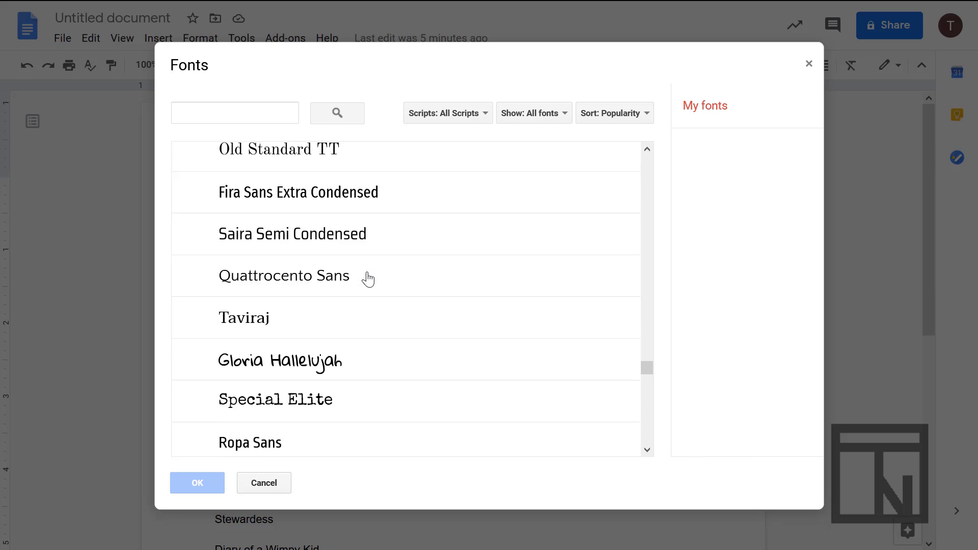
{"action": "scroll", "coordinate": [367, 279], "scroll_direction": "up", "scroll_amount": 10}
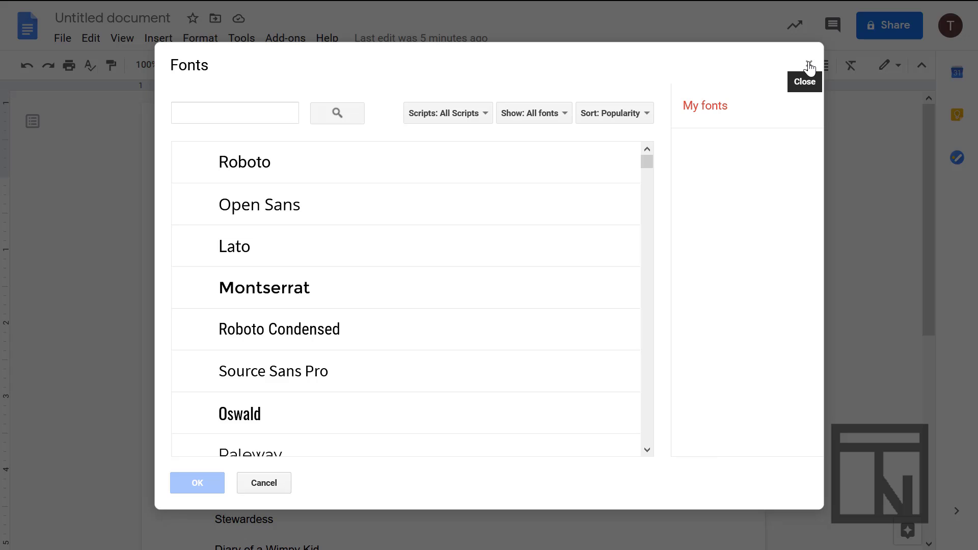
{"action": "left_click", "coordinate": [809, 65]}
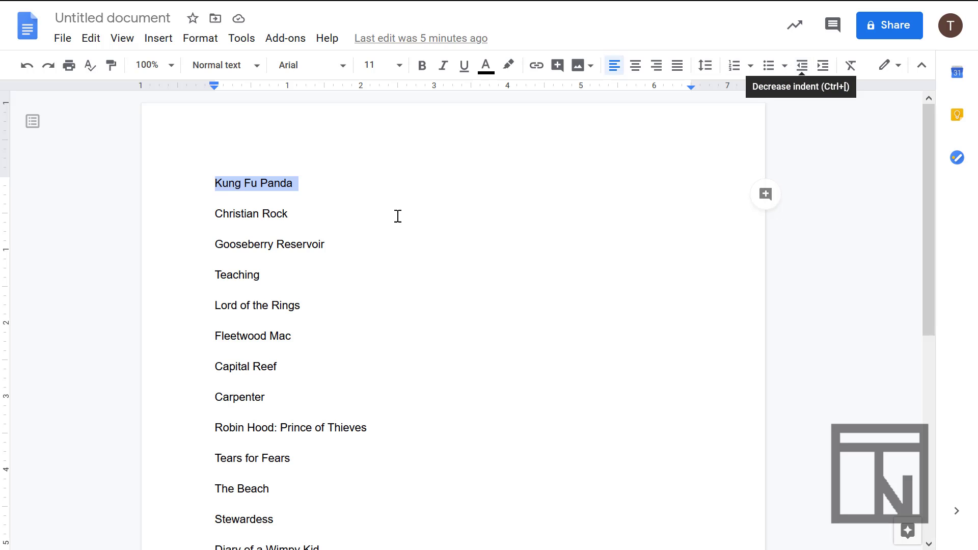
Set the font of the "Kung Fu Panda" line to Times New Roman
{"action": "left_click", "coordinate": [341, 66]}
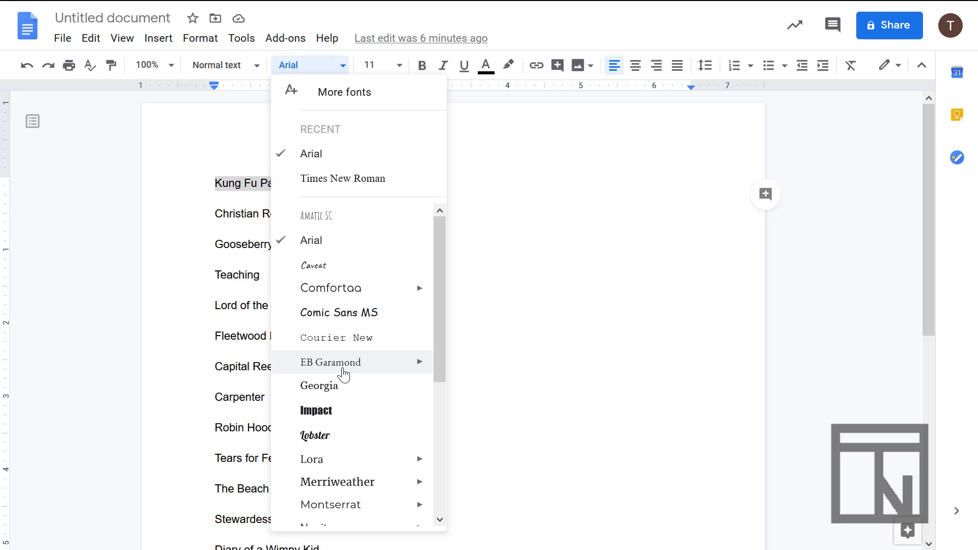
{"action": "scroll", "coordinate": [344, 374], "scroll_direction": "down", "scroll_amount": 5}
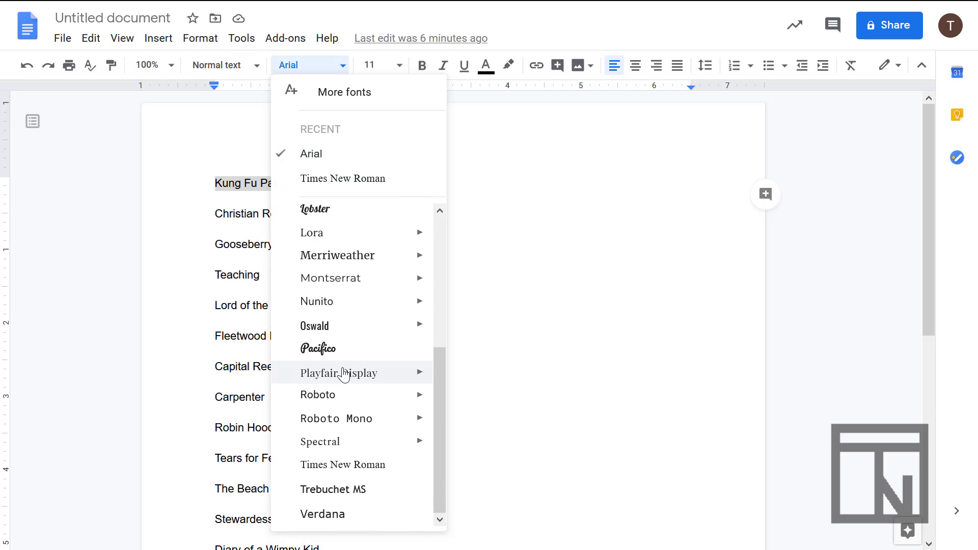
{"action": "left_click", "coordinate": [354, 464]}
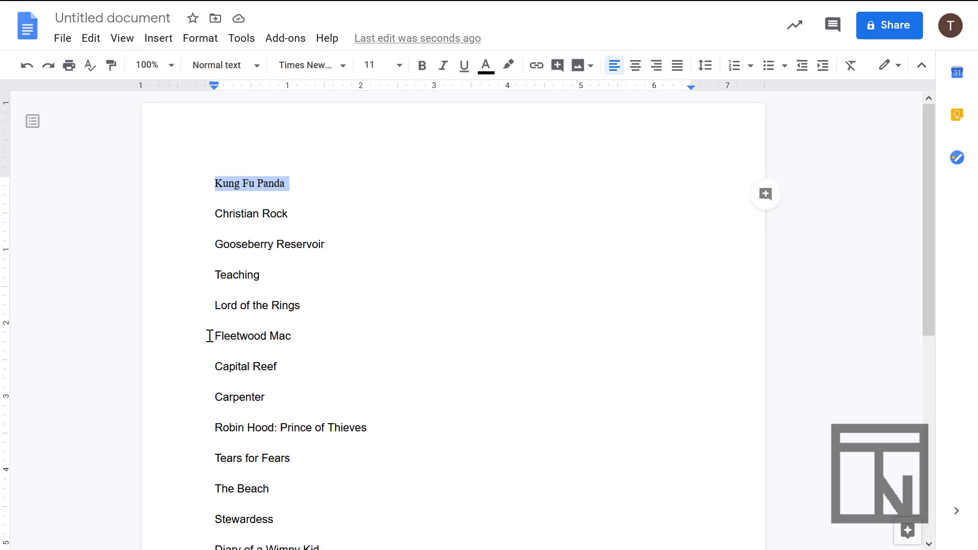
Set the font size of the whole "Christian Rock" line to 18
{"action": "triple_click", "coordinate": [230, 214]}
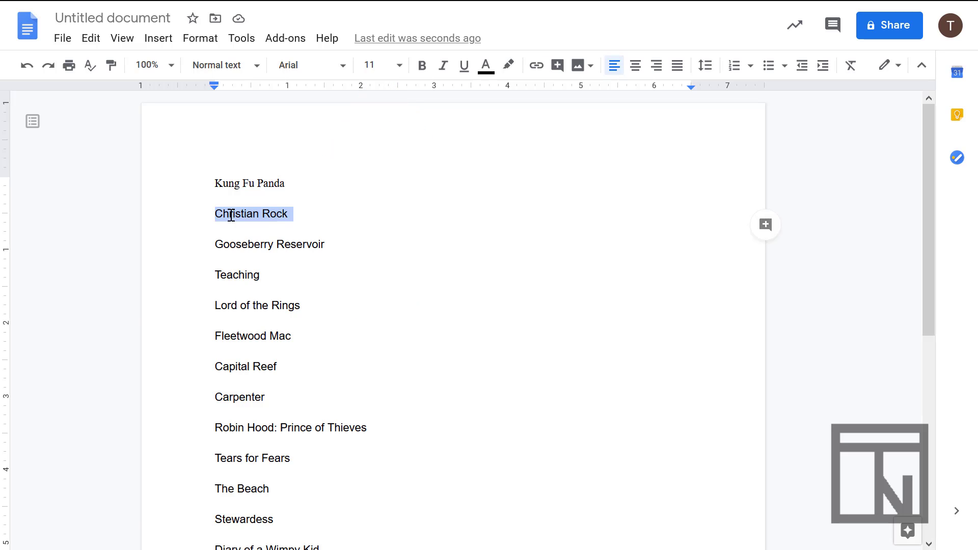
{"action": "left_click", "coordinate": [399, 71]}
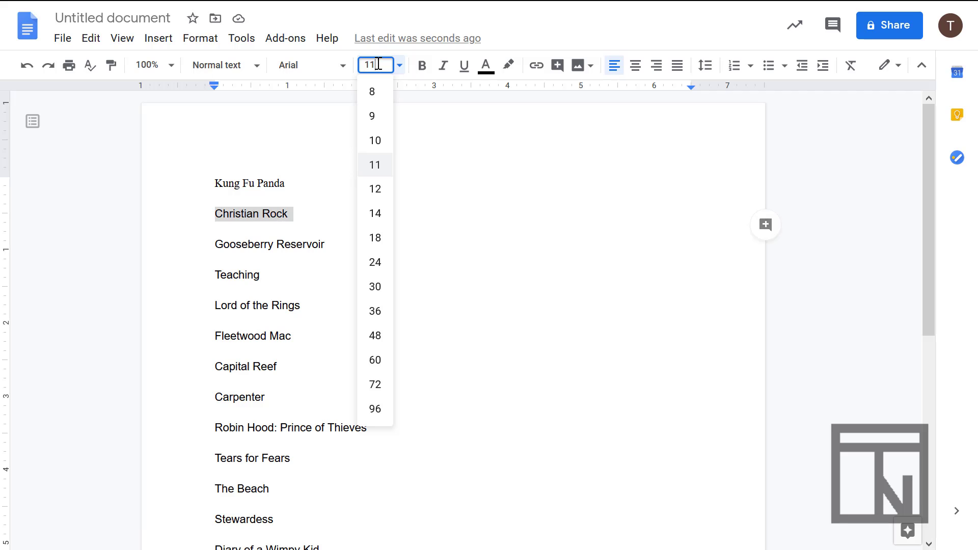
{"action": "key", "text": "BackSpace"}
{"action": "key", "text": "BackSpace"}
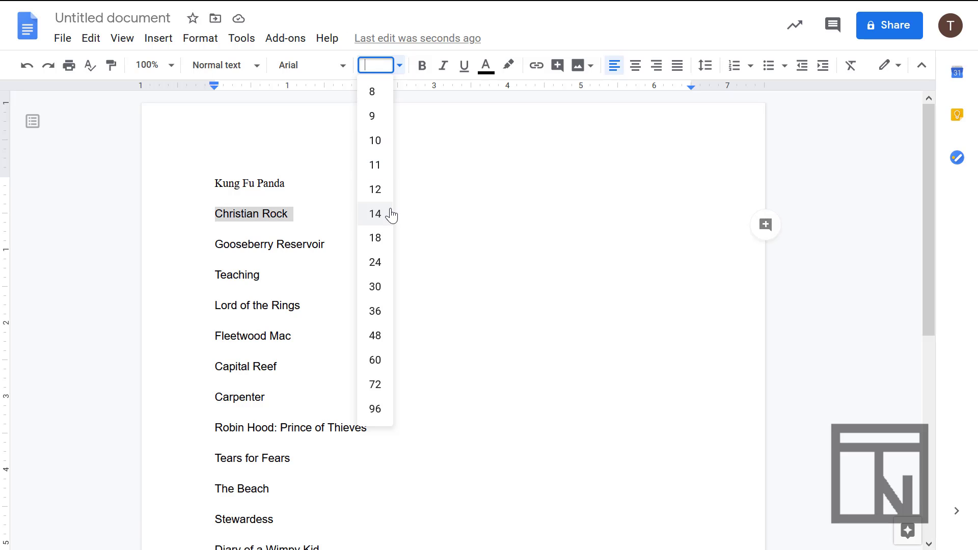
{"action": "left_click", "coordinate": [376, 239]}
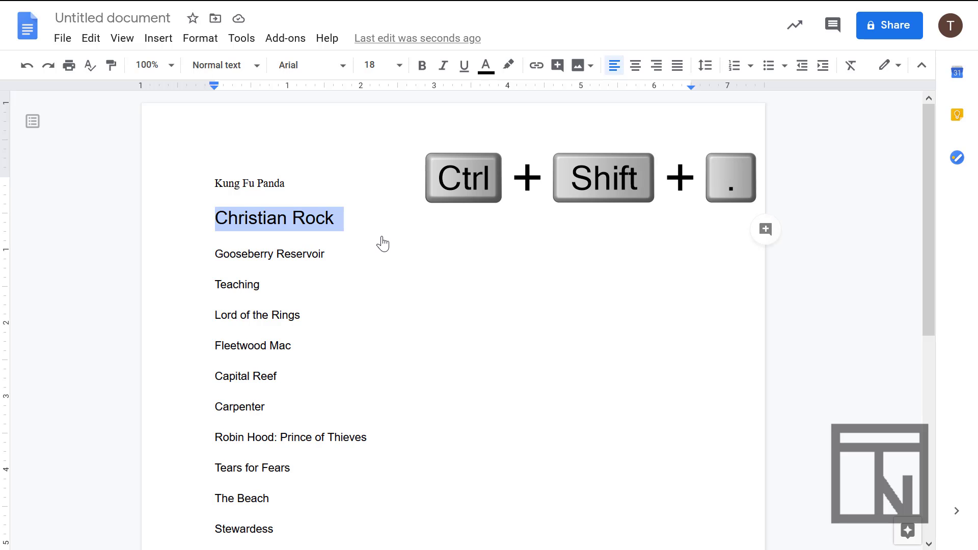
Increase the font size of the "Christian Rock" line one point at a time up to 26
{"action": "key", "text": "ctrl+shift+period"}
{"action": "key", "text": "ctrl+shift+period"}
{"action": "key", "text": "ctrl+shift+period"}
{"action": "key", "text": "ctrl+shift+period"}
{"action": "key", "text": "ctrl+shift+period"}
{"action": "key", "text": "ctrl+shift+period"}
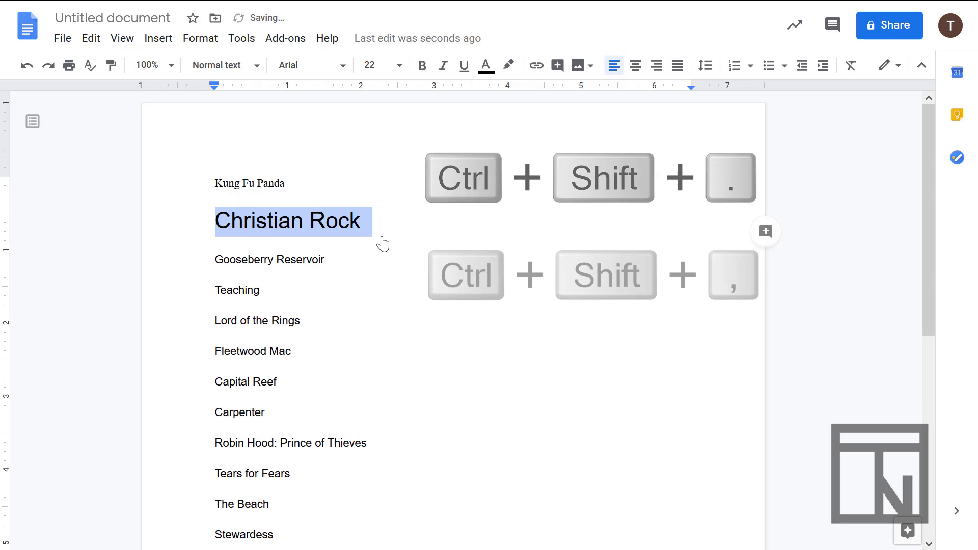
{"action": "key", "text": "ctrl+shift+period"}
{"action": "key", "text": "ctrl+shift+period"}
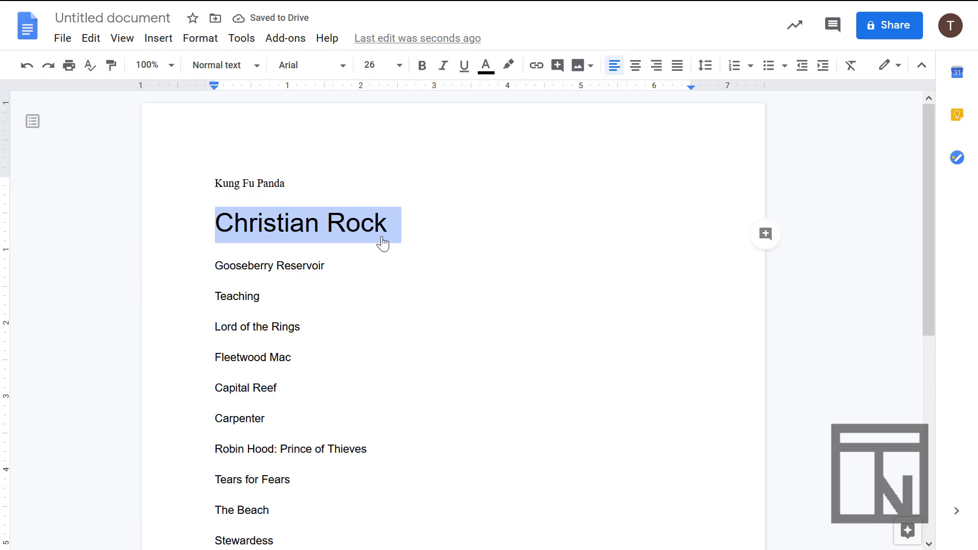
Decrease the font size of the "Christian Rock" line one point at a time down to 18
{"action": "key", "text": "ctrl+shift+comma"}
{"action": "key", "text": "ctrl+shift+comma"}
{"action": "key", "text": "ctrl+shift+comma"}
{"action": "key", "text": "ctrl+shift+comma"}
{"action": "key", "text": "ctrl+shift+comma"}
{"action": "key", "text": "ctrl+shift+comma"}
{"action": "key", "text": "ctrl+shift+comma"}
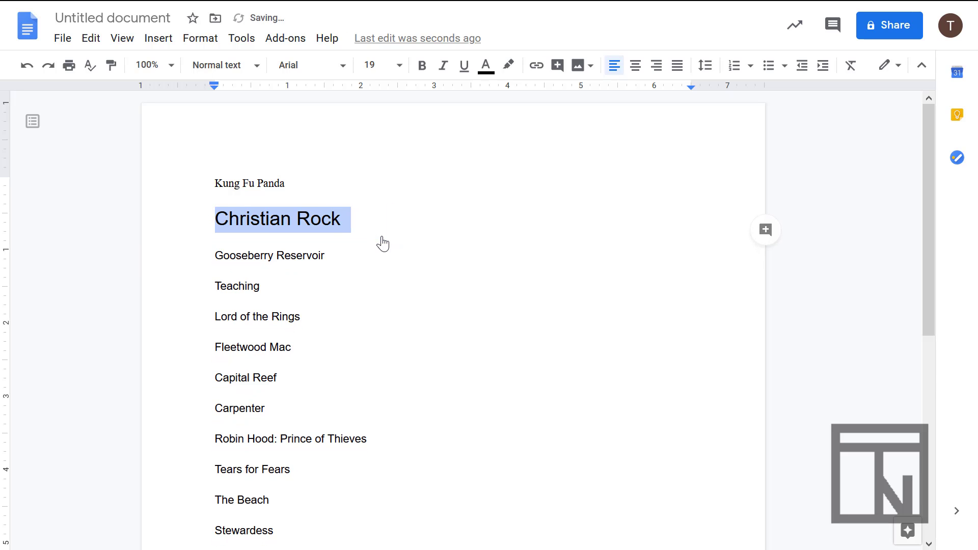
{"action": "key", "text": "ctrl+shift+comma"}
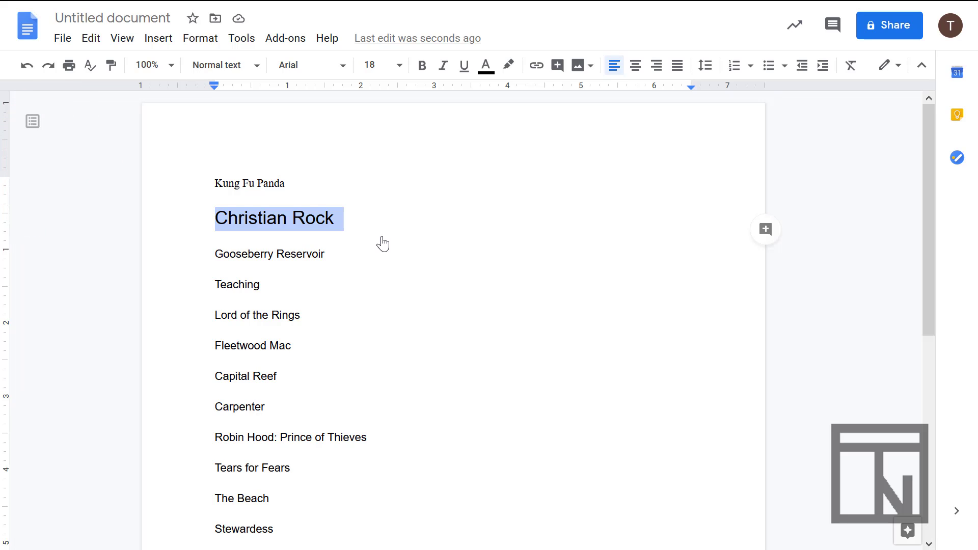
Undo the last font size reduction on the "Christian Rock" line and redo it
{"action": "left_click", "coordinate": [29, 67]}
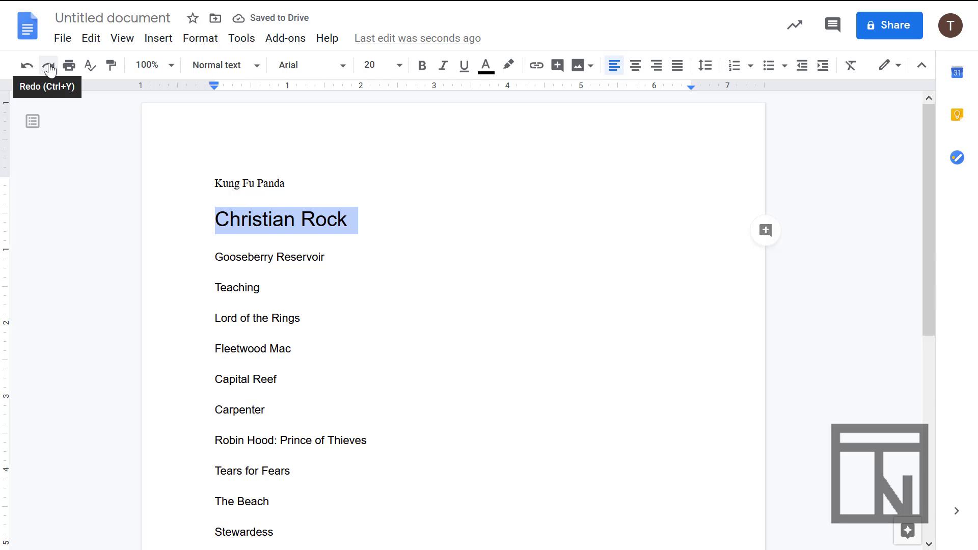
{"action": "left_click", "coordinate": [50, 66]}
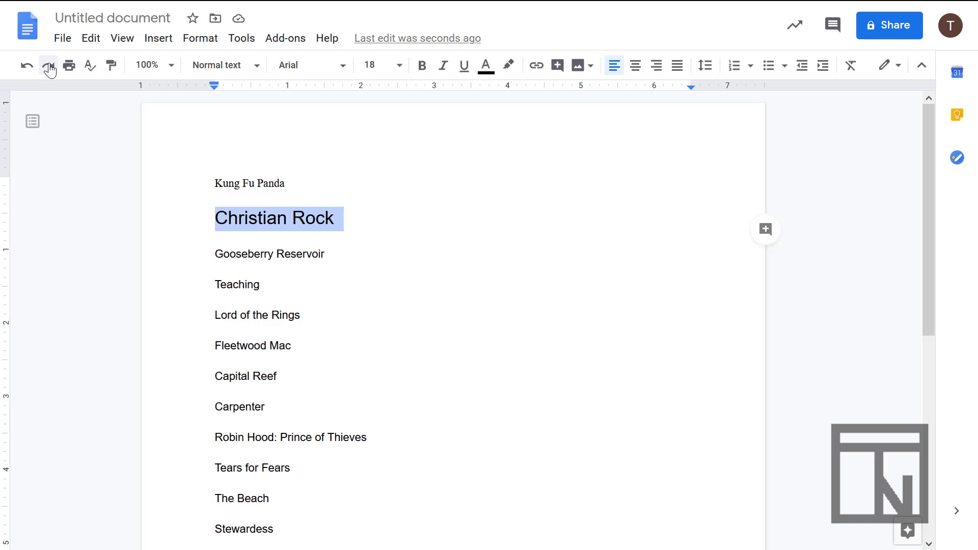
Select the whole "Gooseberry Reservoir" line
{"action": "key", "text": "F11"}
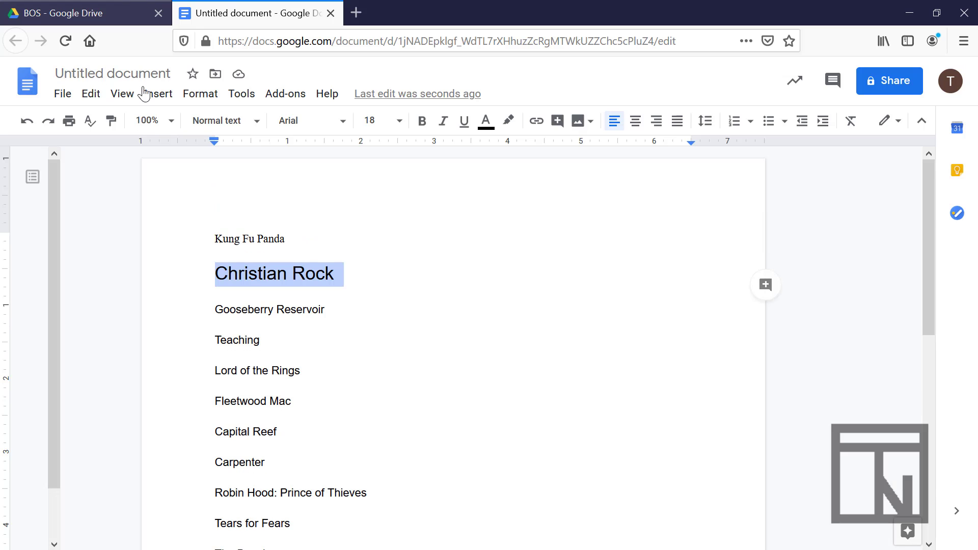
{"action": "double_click", "coordinate": [237, 254]}
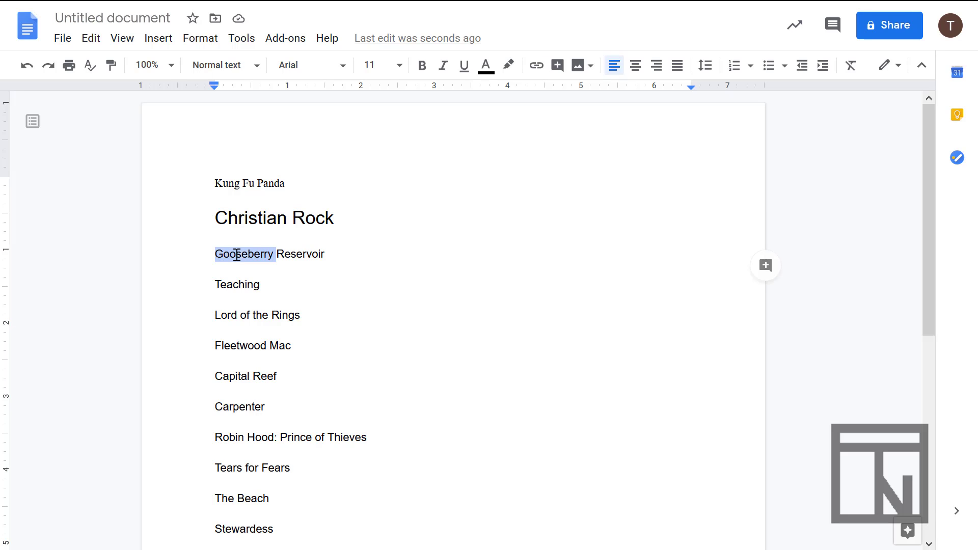
{"action": "triple_click", "coordinate": [237, 254]}
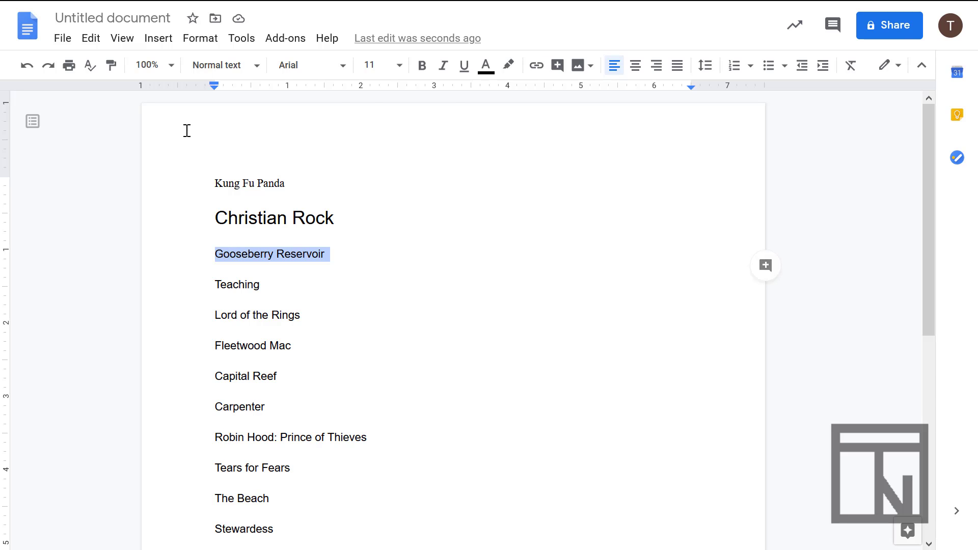
Try mixing a custom dark green text colour, #2b3221, for the "Gooseberry Reservoir" line
{"action": "left_click", "coordinate": [484, 76]}
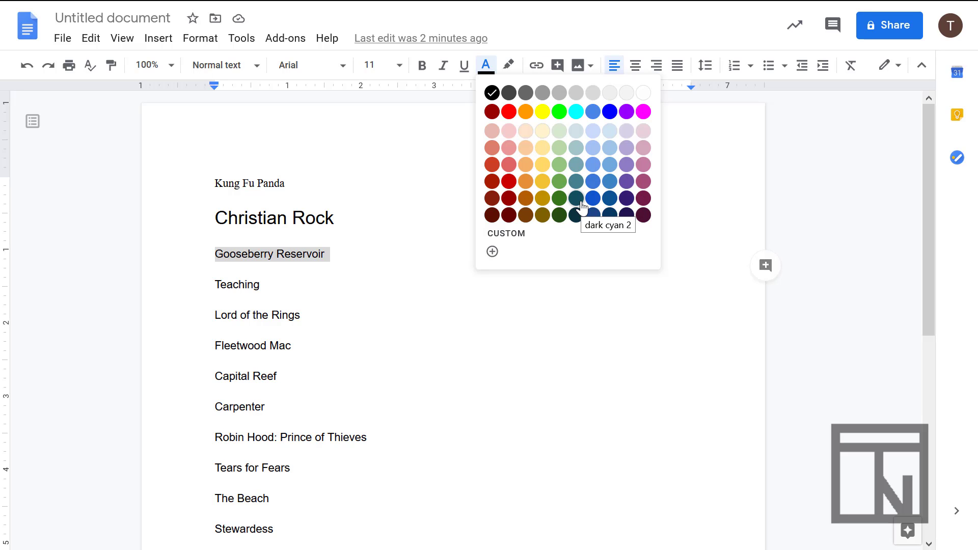
{"action": "left_click", "coordinate": [513, 239]}
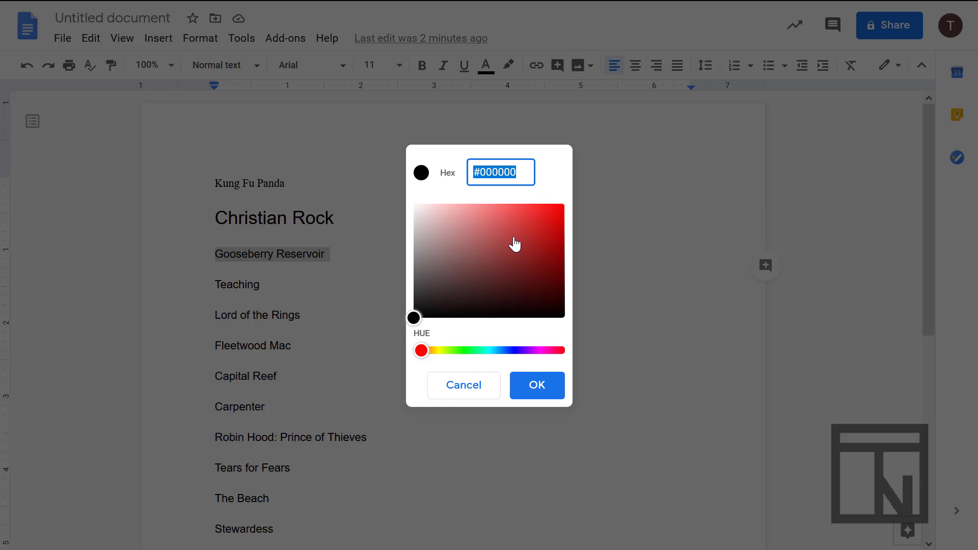
{"action": "left_click_drag", "start_coordinate": [421, 357], "coordinate": [454, 351]}
{"action": "left_click_drag", "start_coordinate": [462, 275], "coordinate": [467, 302]}
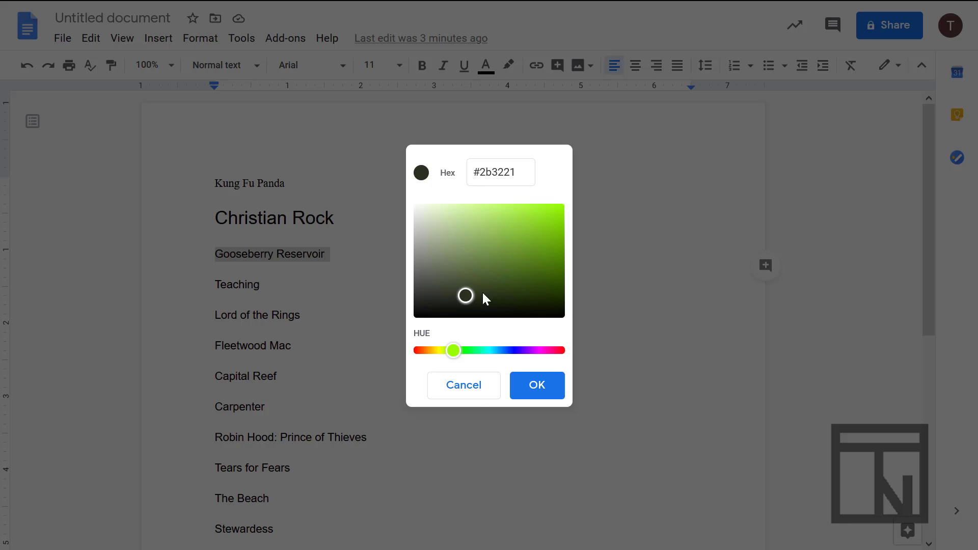
{"action": "left_click", "coordinate": [463, 386]}
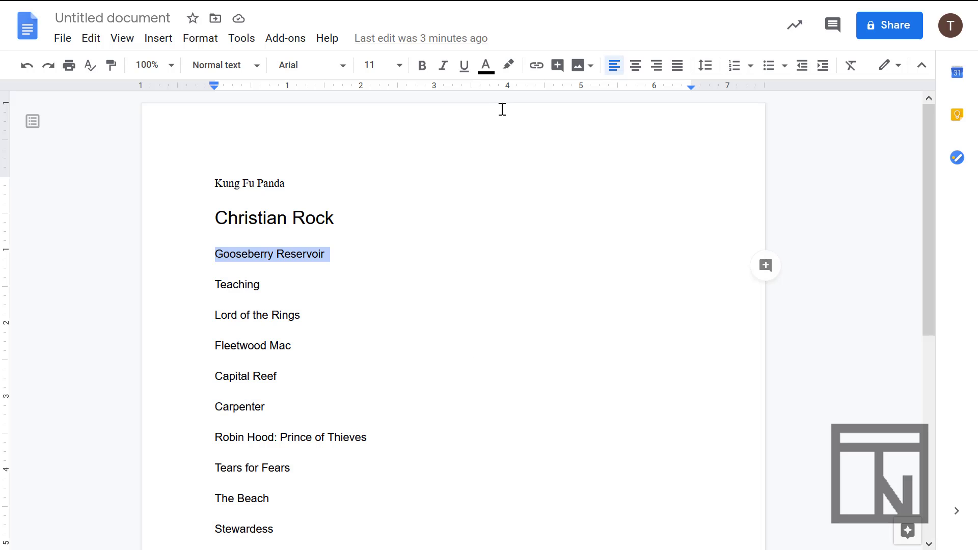
Colour the "Gooseberry Reservoir" line's text blue and make the whole "Teaching" line bold
{"action": "left_click", "coordinate": [486, 66]}
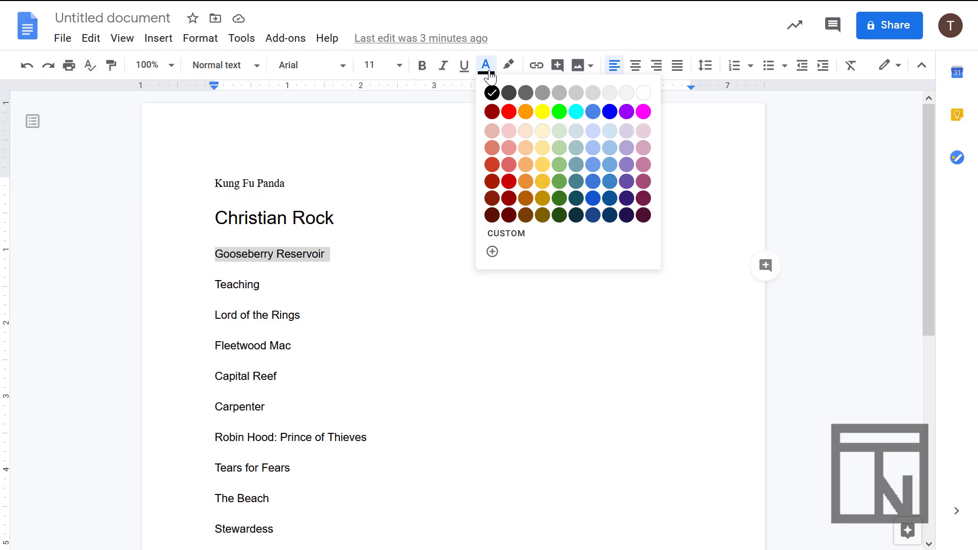
{"action": "left_click", "coordinate": [610, 113]}
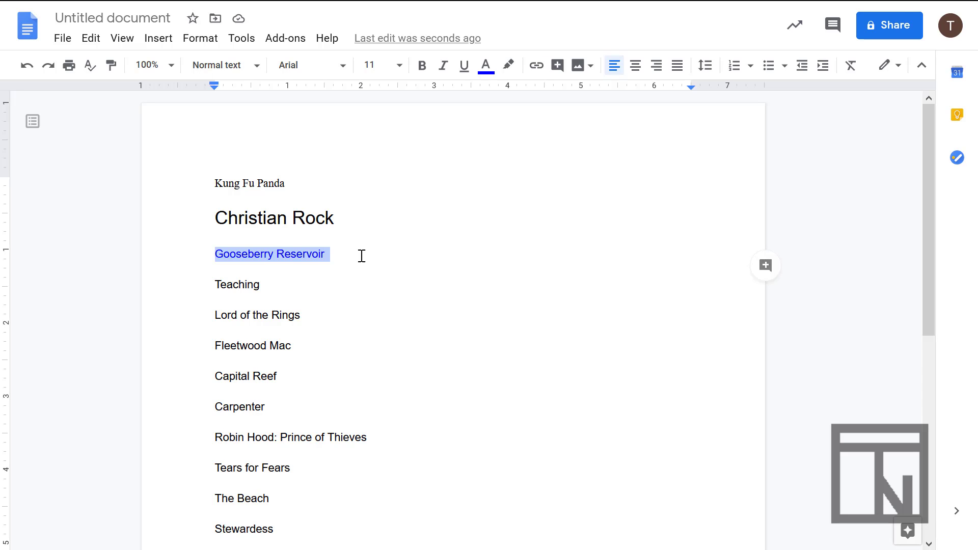
{"action": "triple_click", "coordinate": [242, 284]}
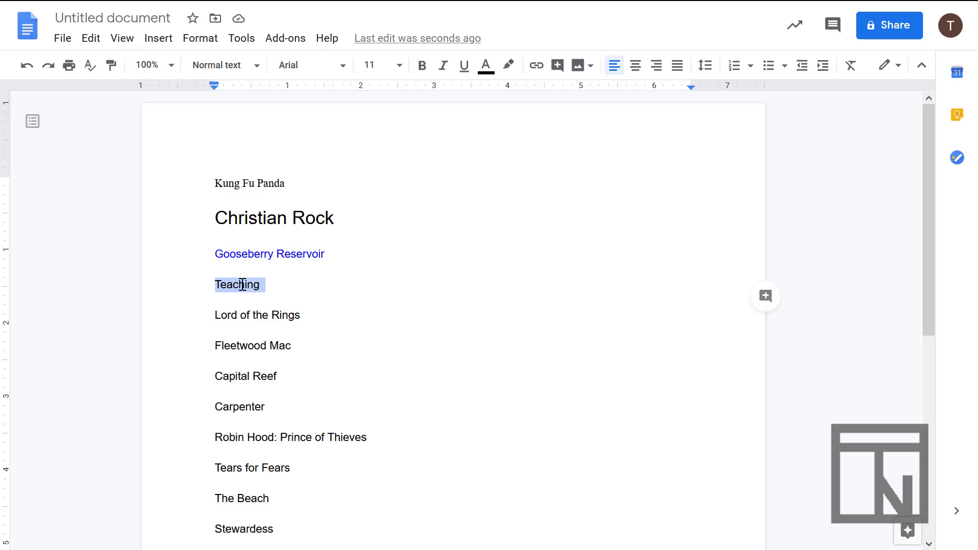
{"action": "left_click", "coordinate": [419, 72]}
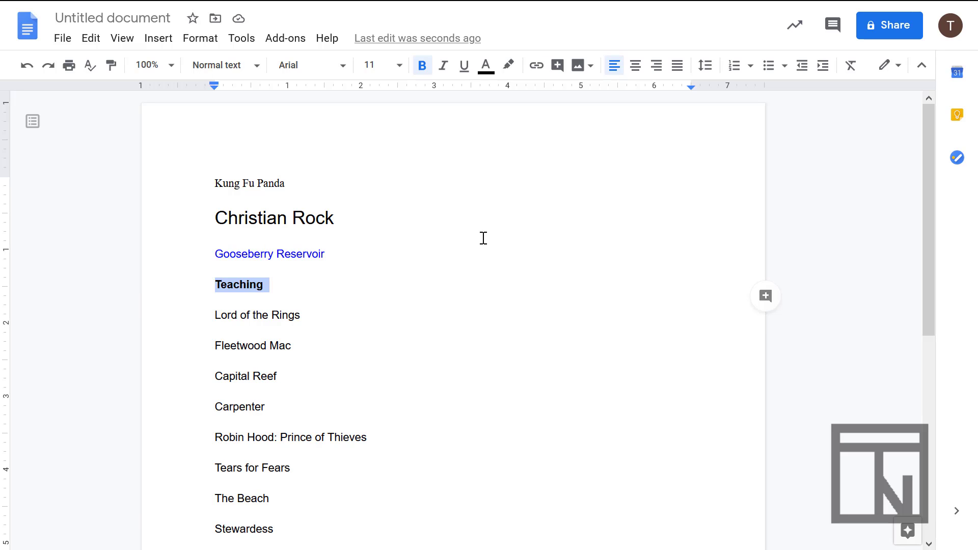
Italicize the whole "Lord of the Rings" line
{"action": "left_click", "coordinate": [227, 315]}
{"action": "triple_click", "coordinate": [228, 315]}
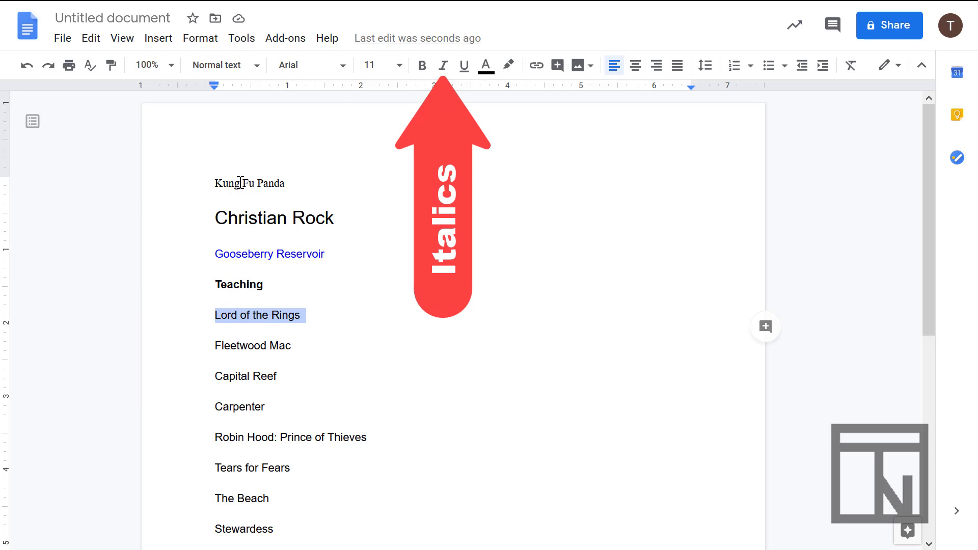
{"action": "left_click", "coordinate": [442, 74]}
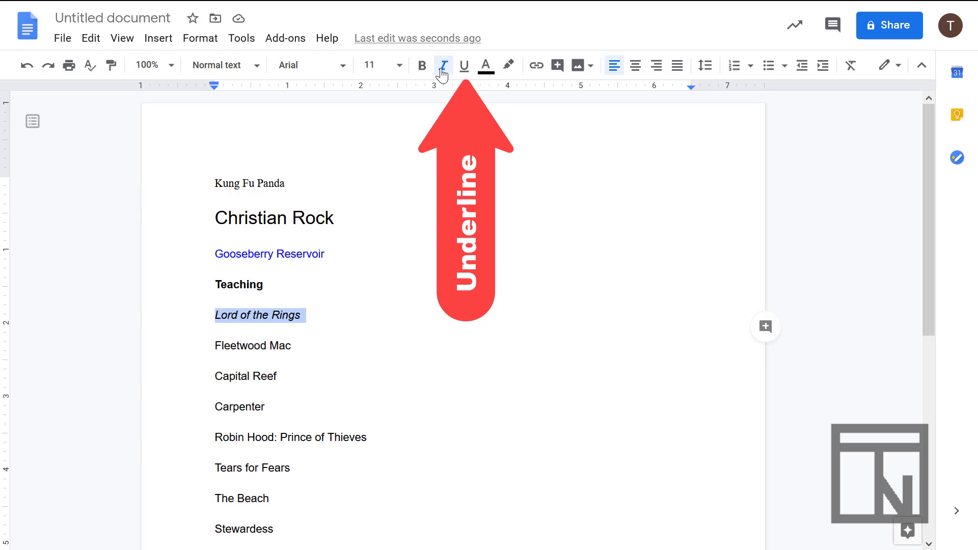
Underline the whole "Fleetwood Mac" line
{"action": "left_click", "coordinate": [241, 343]}
{"action": "double_click", "coordinate": [241, 344]}
{"action": "triple_click", "coordinate": [241, 344]}
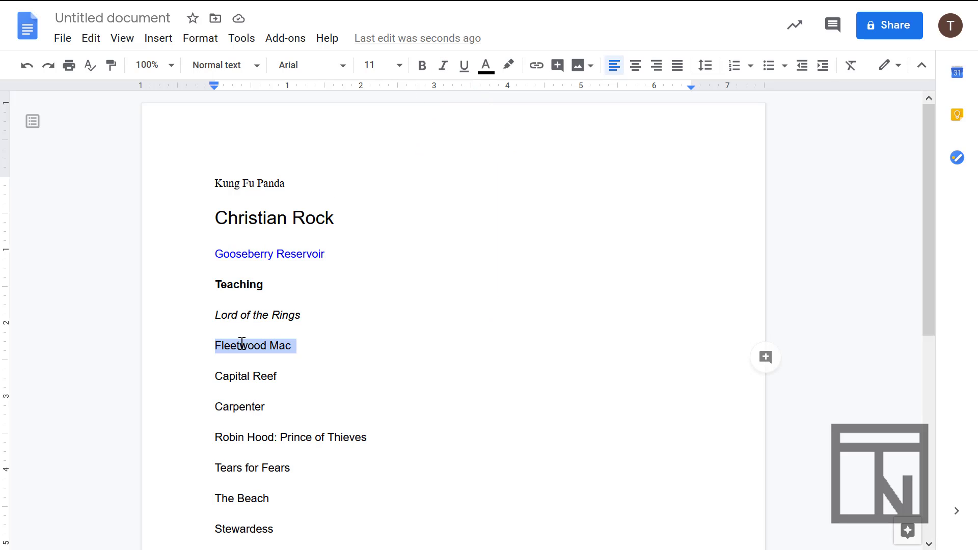
{"action": "left_click", "coordinate": [464, 71]}
Highlight the whole "Capital Reef" line in yellow and deselect it
{"action": "triple_click", "coordinate": [228, 381]}
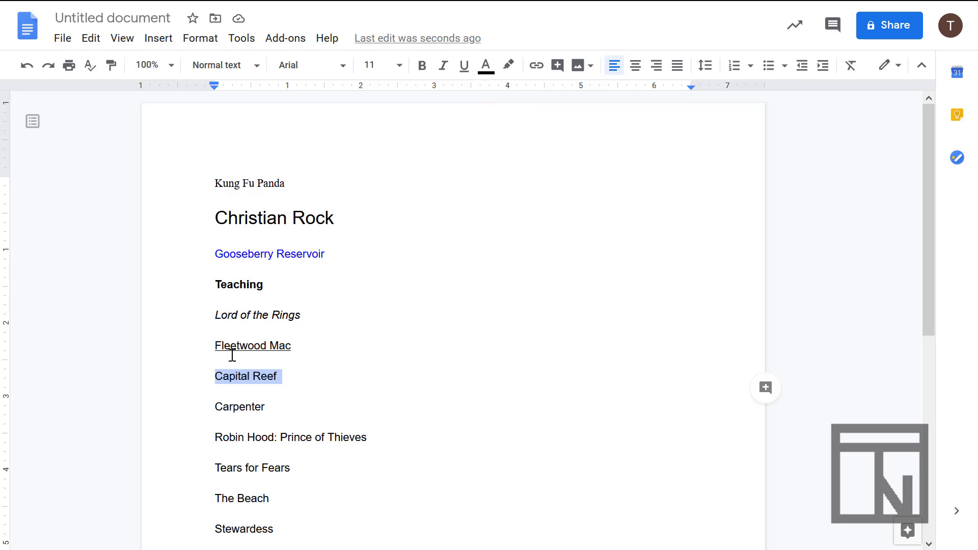
{"action": "left_click", "coordinate": [509, 66]}
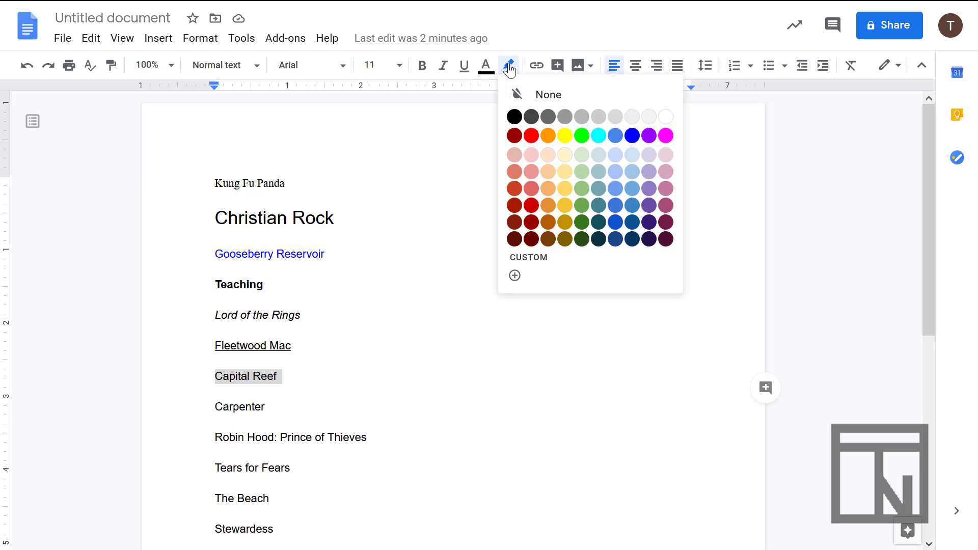
{"action": "left_click", "coordinate": [564, 135]}
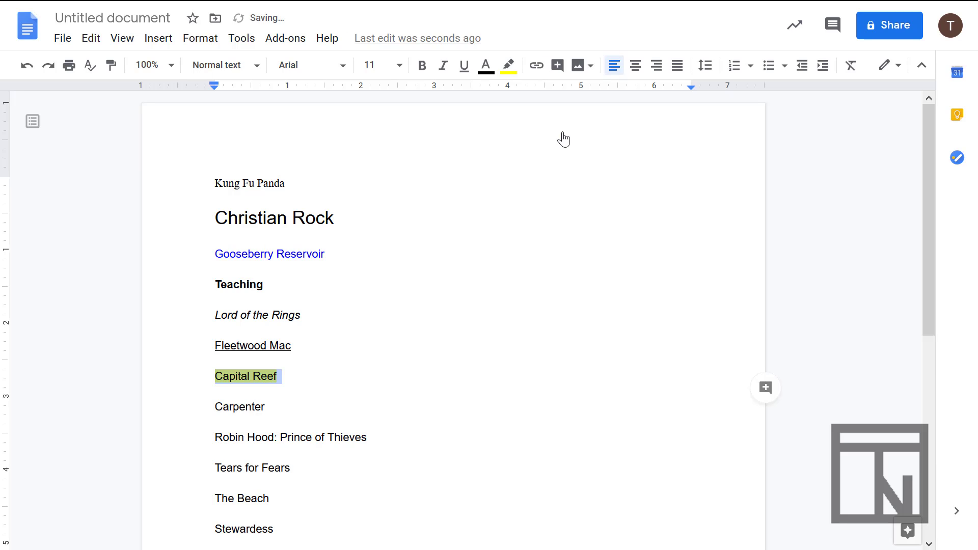
{"action": "left_click", "coordinate": [315, 376]}
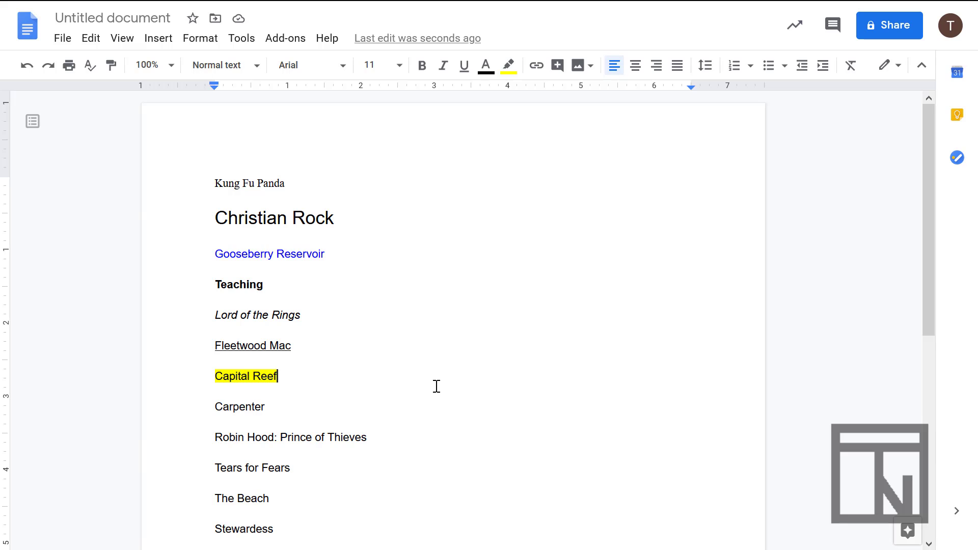
Clear the formatting from all the text in the document
{"action": "key", "text": "ctrl+a"}
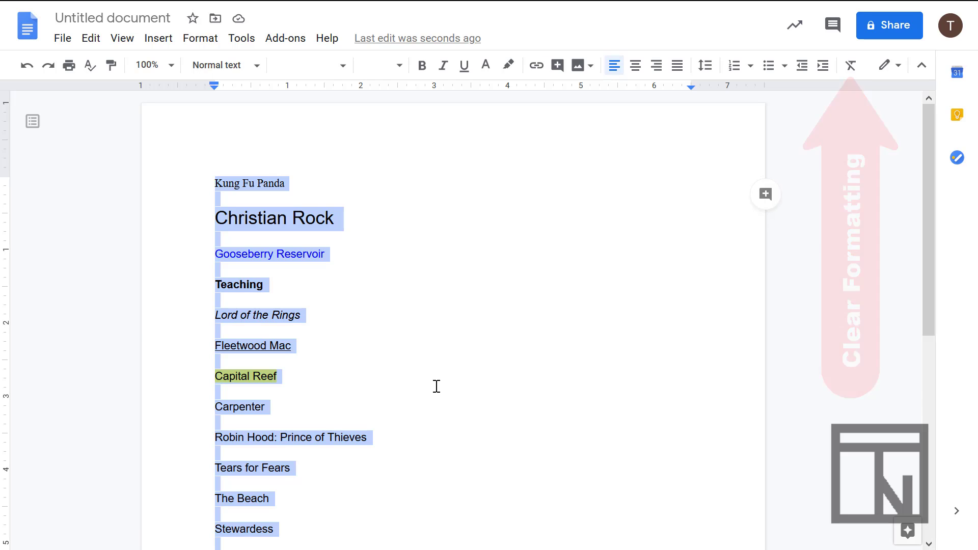
{"action": "left_click", "coordinate": [850, 71]}
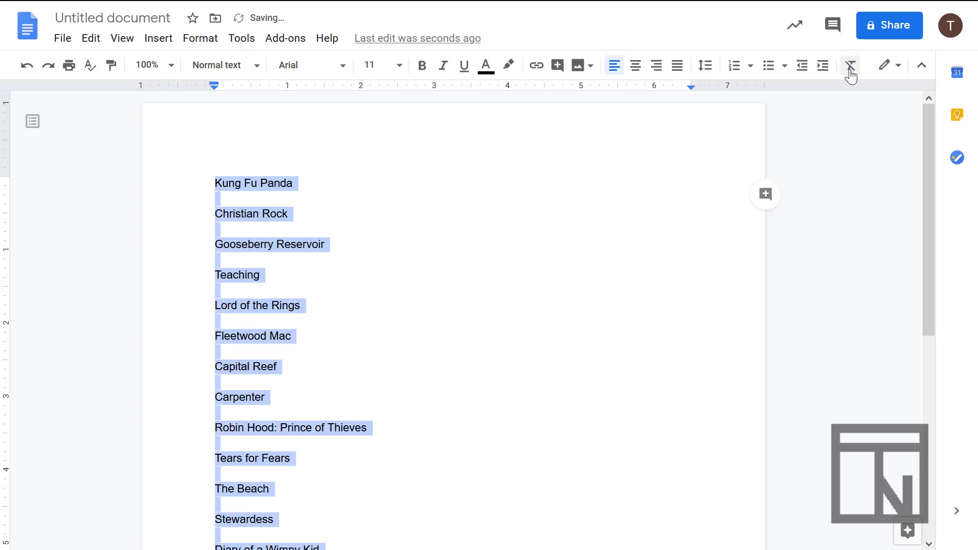